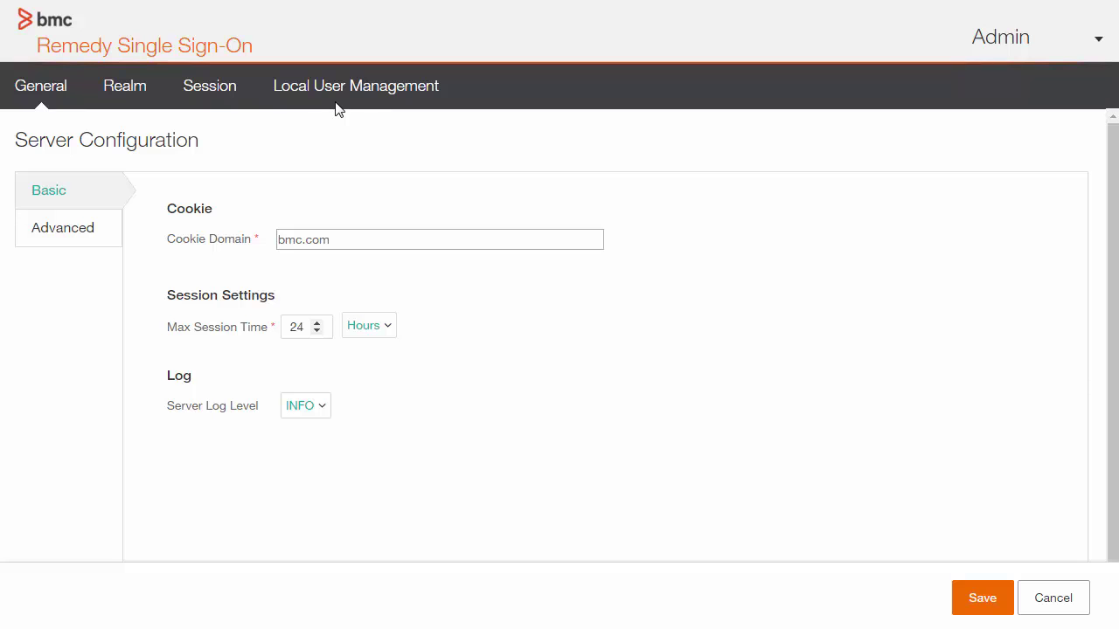
- Go to Local User Management and start adding a new local user
left_click(339, 105)
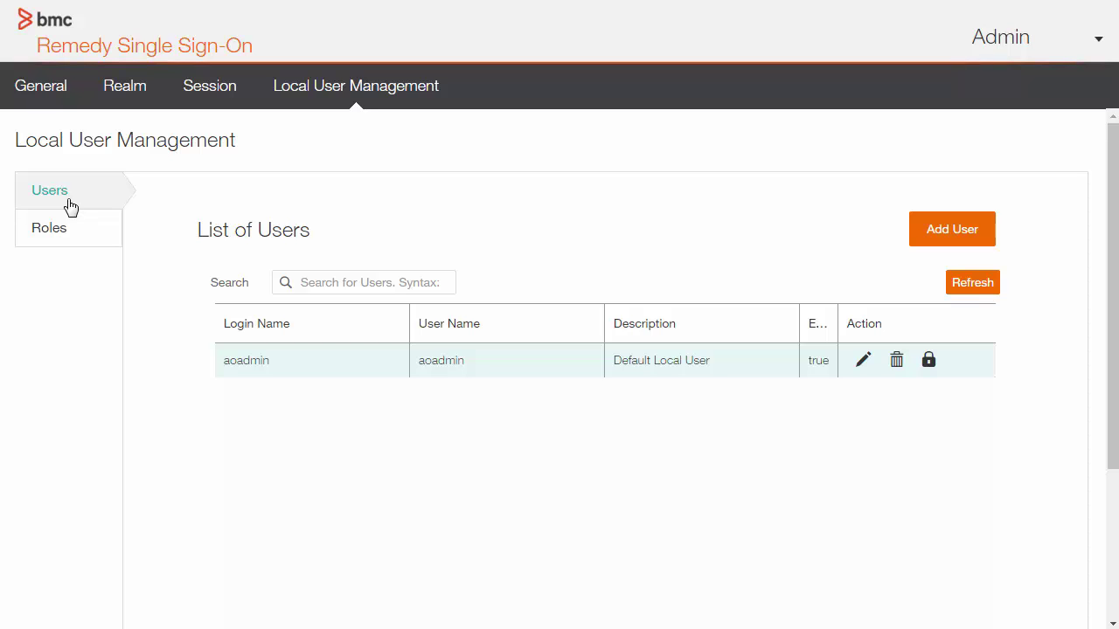
left_click(941, 242)
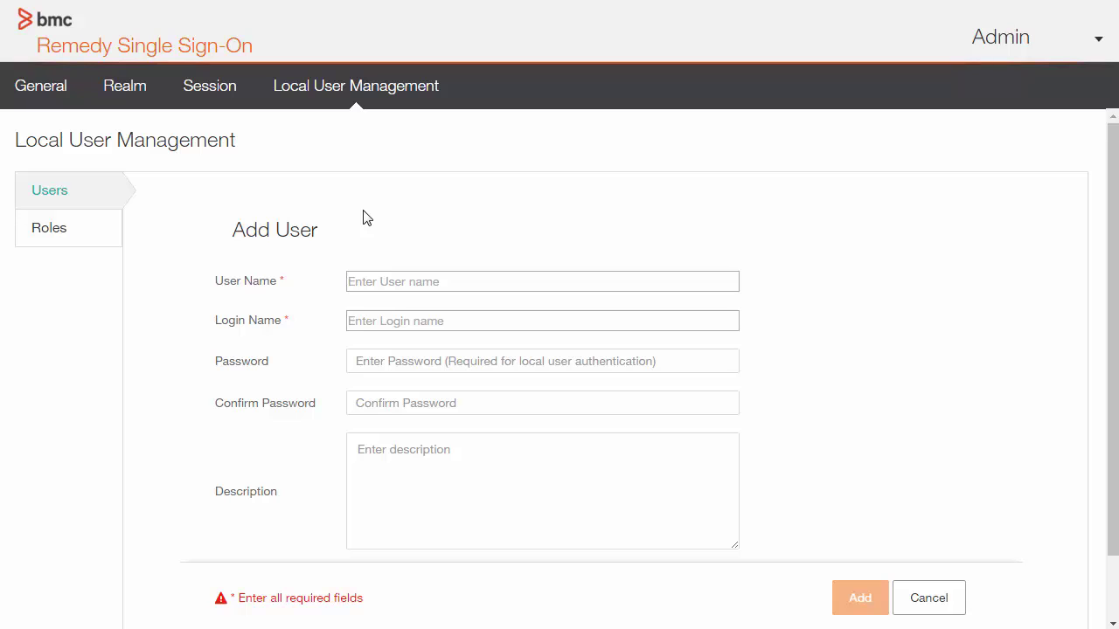
- Enter the new user's full name and login name in the Add User form
left_click(365, 282)
type("Jane Smith")
left_click(410, 327)
type("jasmith")
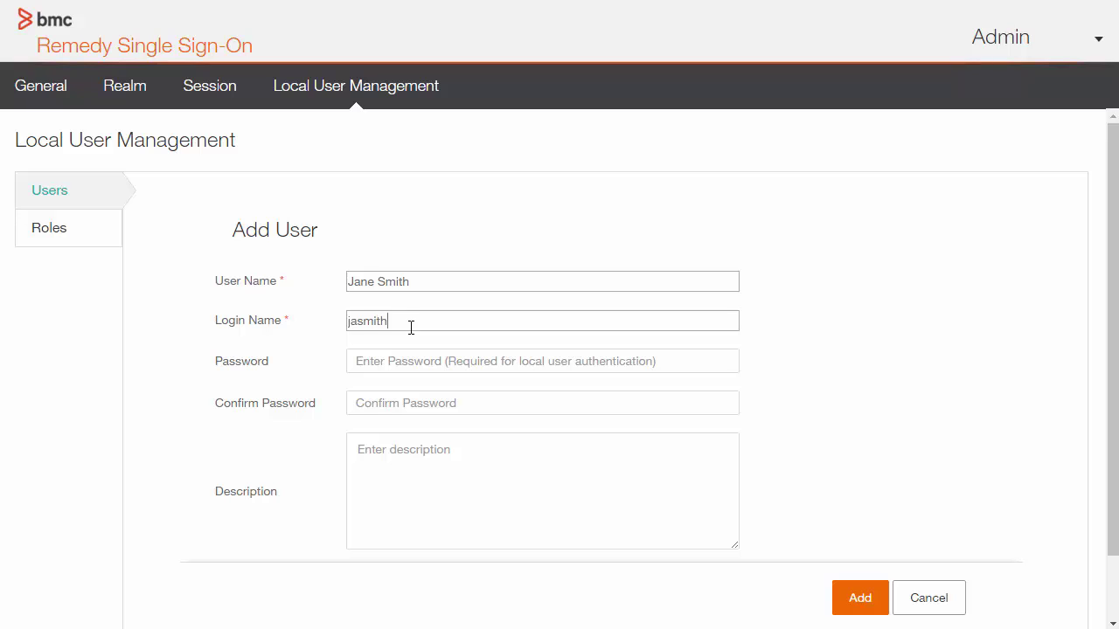
left_click(430, 359)
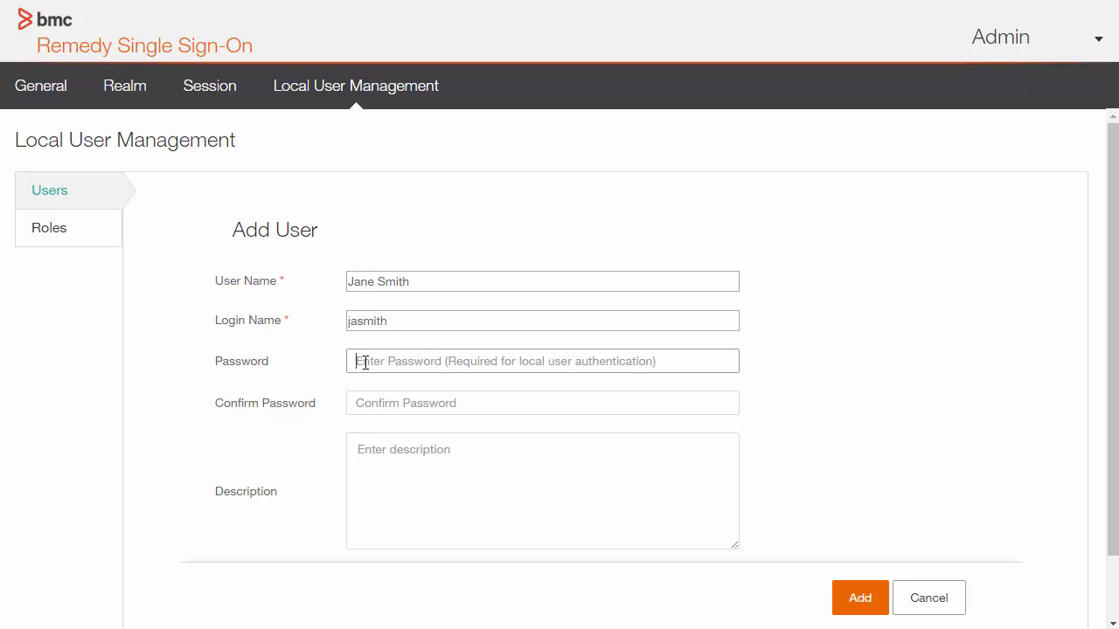
- Enter and confirm the account password, add description 'general user', and tick Enabled
type("pas")
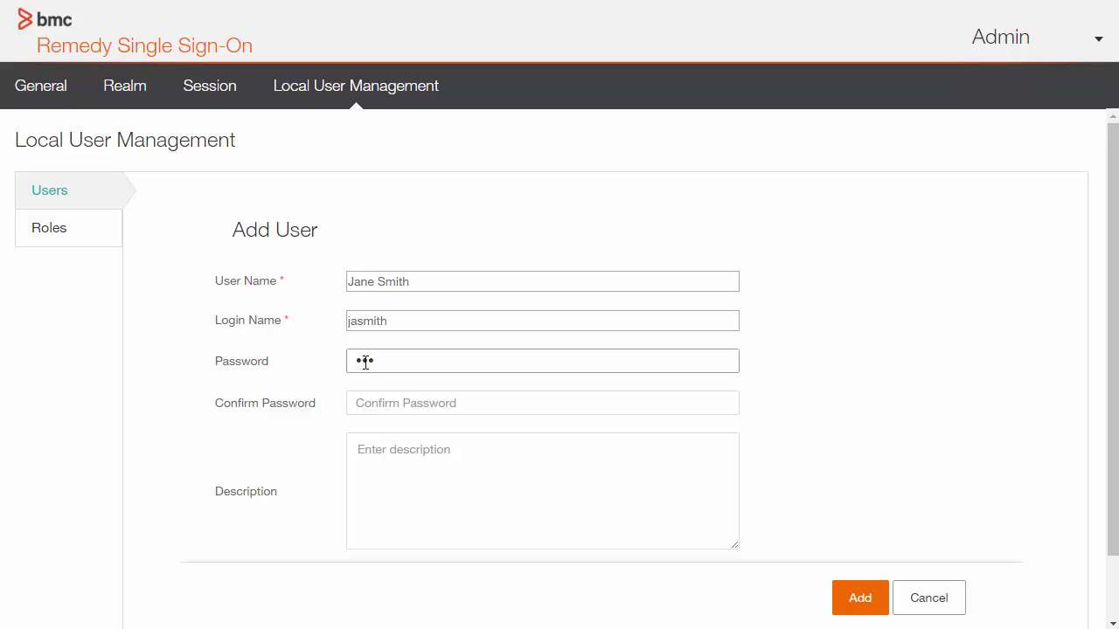
type("sword")
left_click(357, 403)
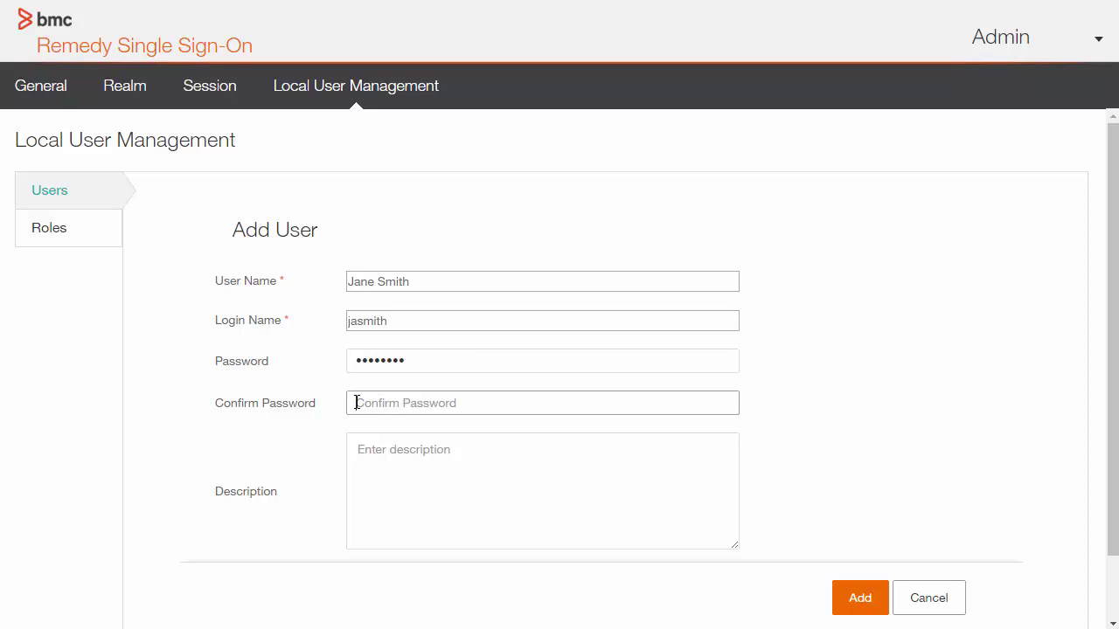
type("password")
left_click(417, 462)
type("ge")
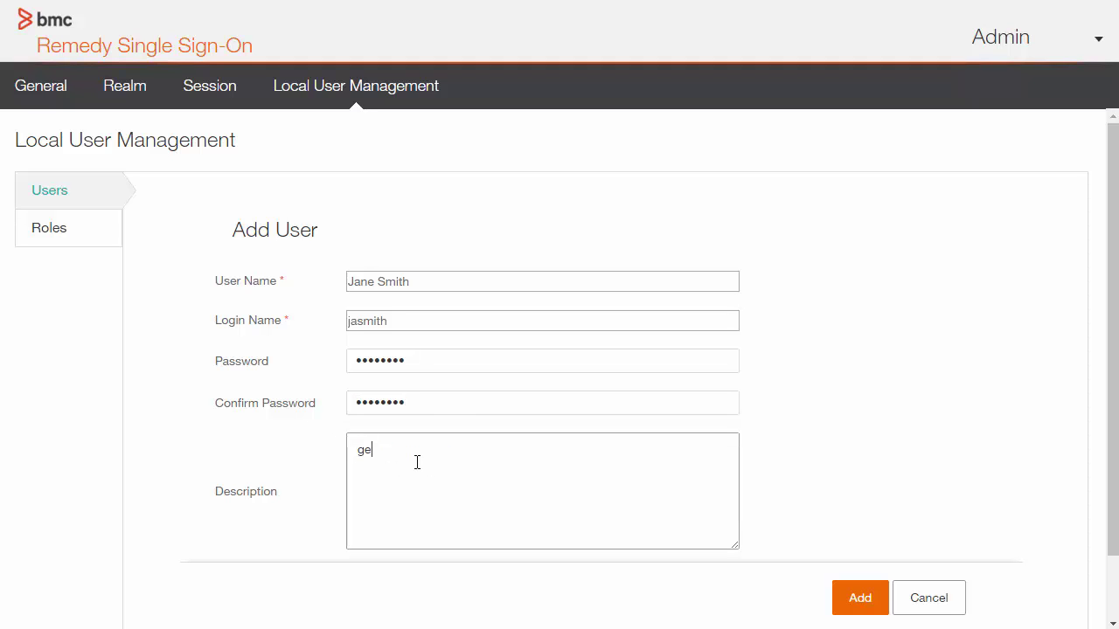
type("neral user")
left_click_drag(1109, 495, 1108, 542)
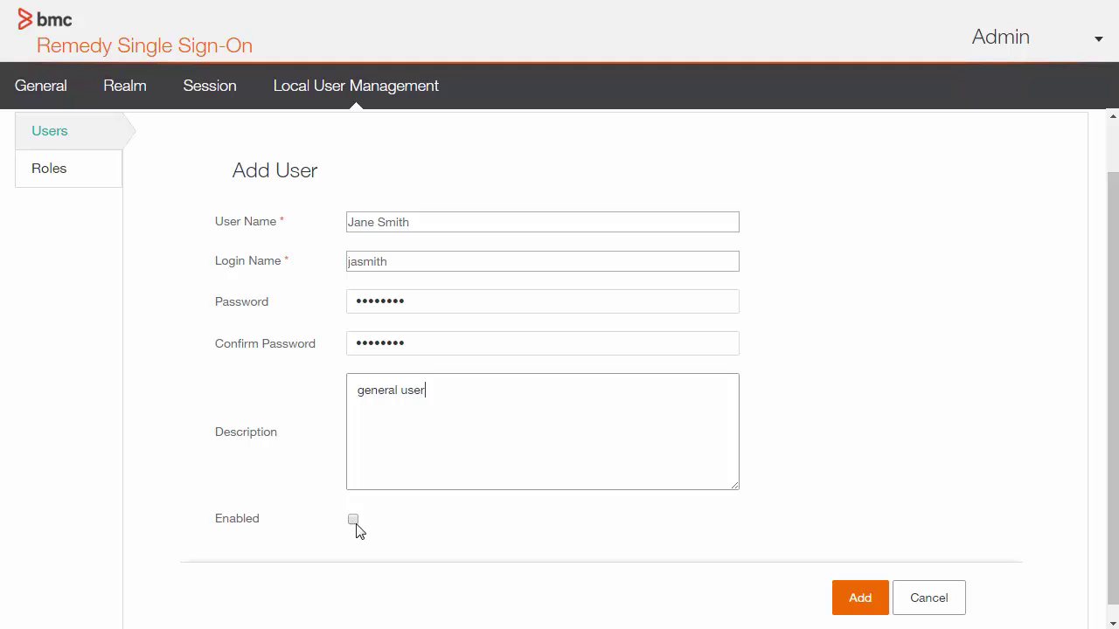
left_click(354, 521)
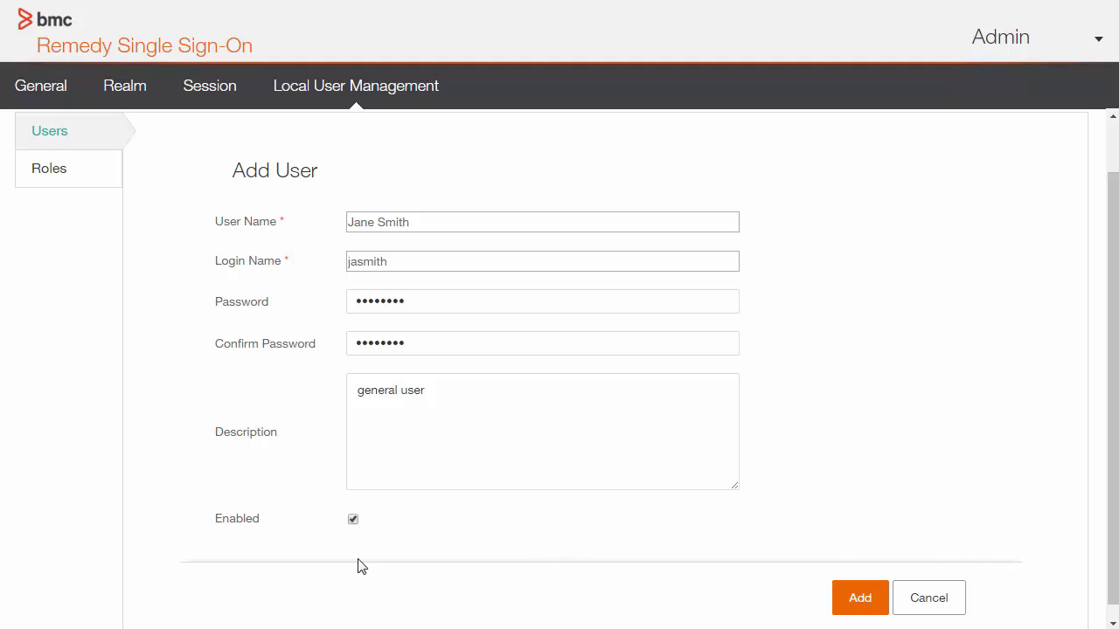
- Create the enabled user and scroll back up to the List of Users
left_click(862, 601)
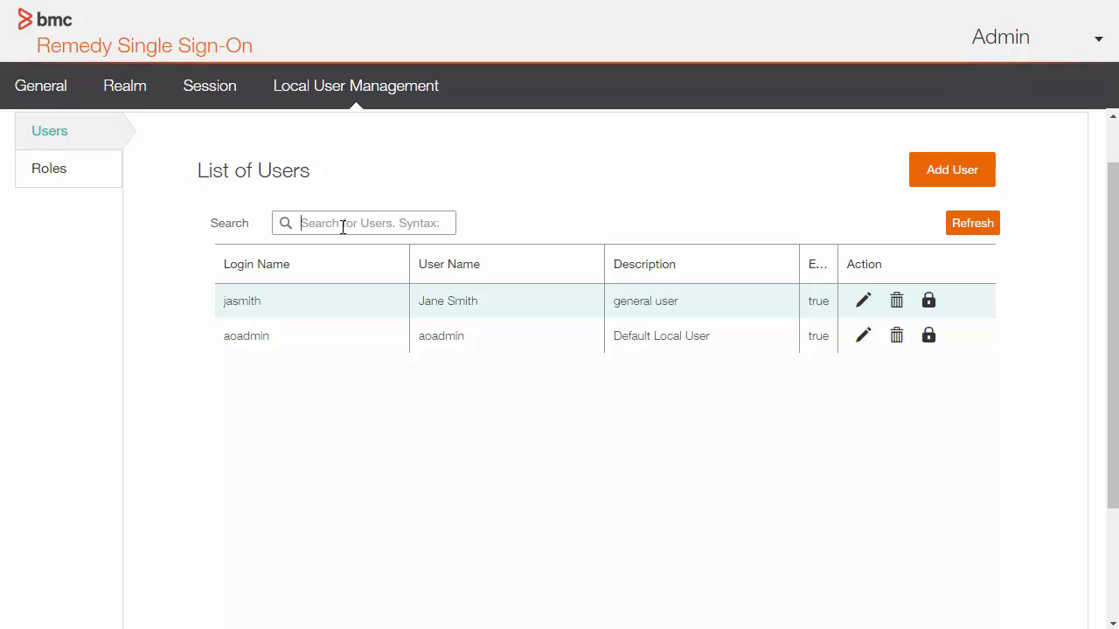
scroll(125, 351, "up", 1)
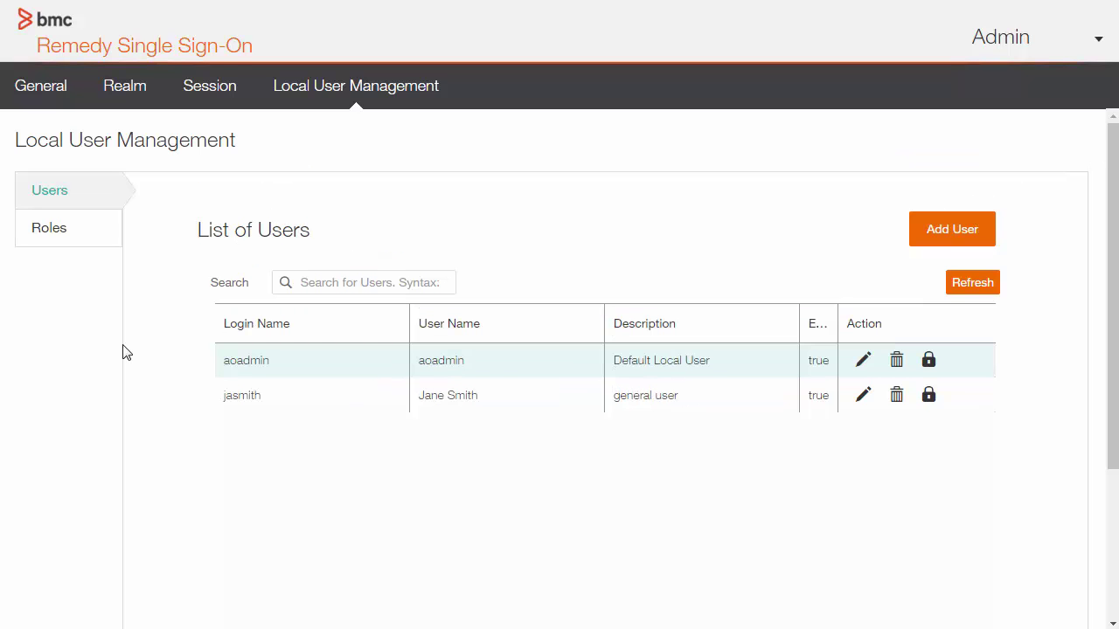
- Add a role named WorkflowDev with description 'developer' in the List of Roles
left_click(97, 244)
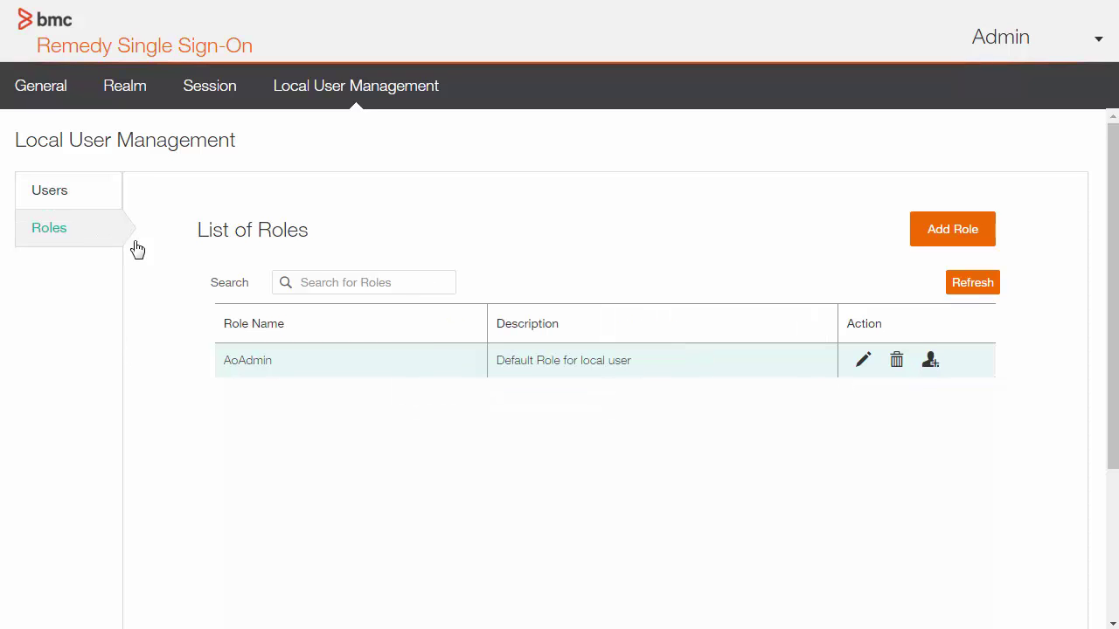
left_click(953, 231)
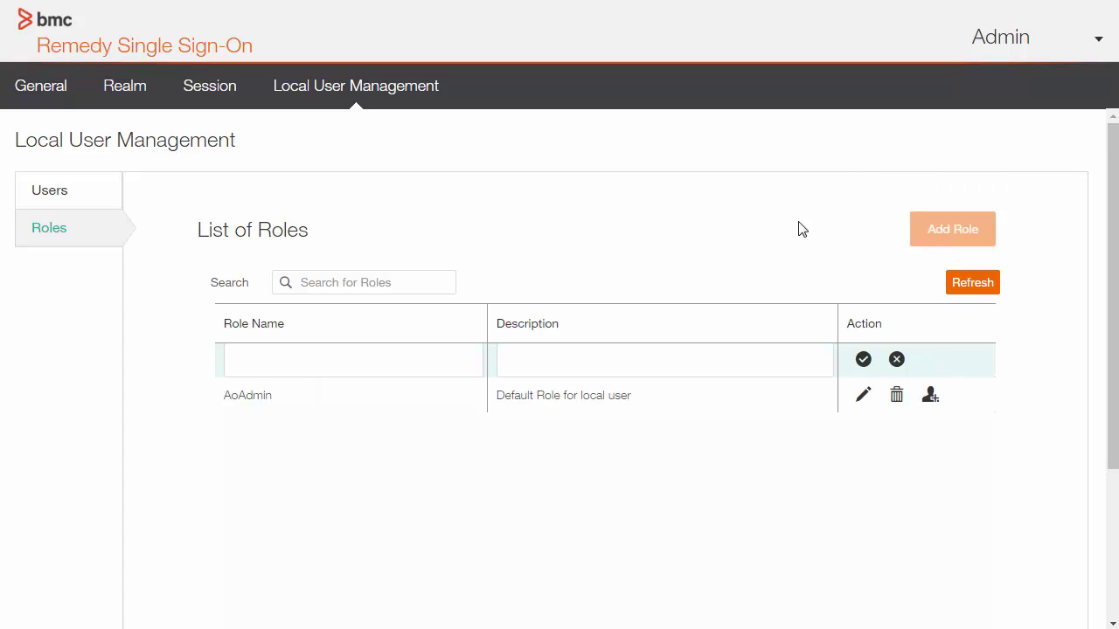
left_click(343, 362)
type("WorkflowDev")
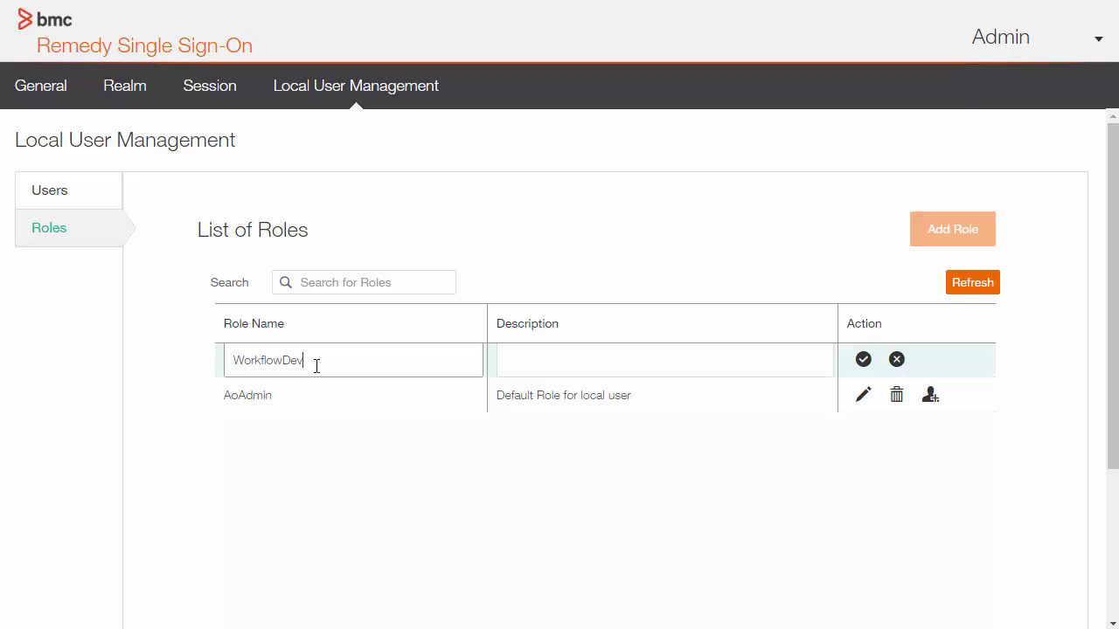
left_click(594, 354)
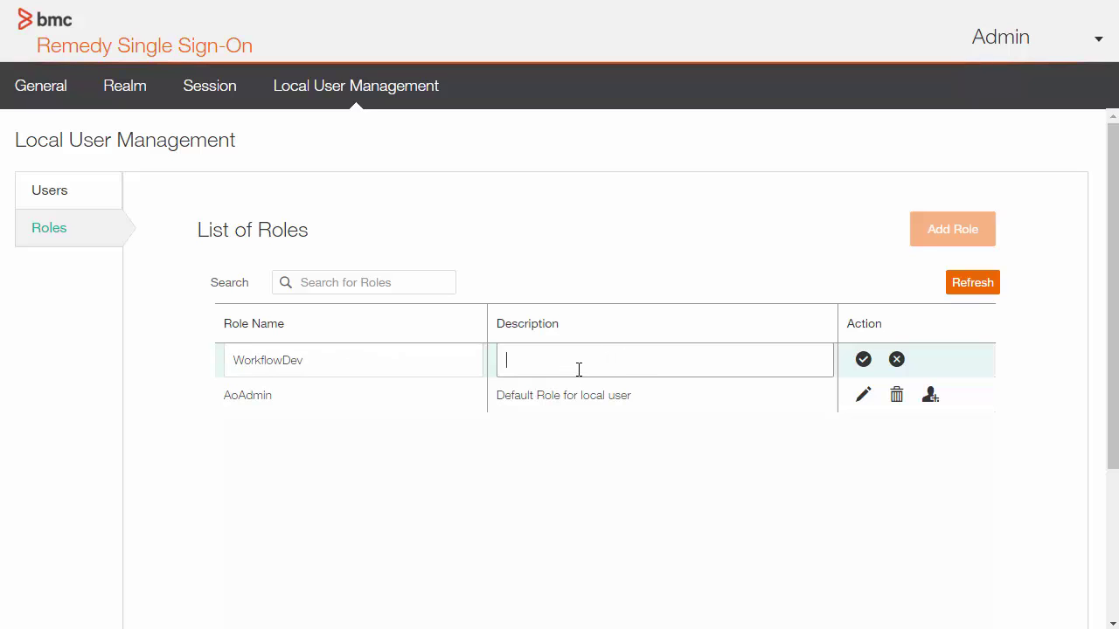
type("developer")
left_click(863, 362)
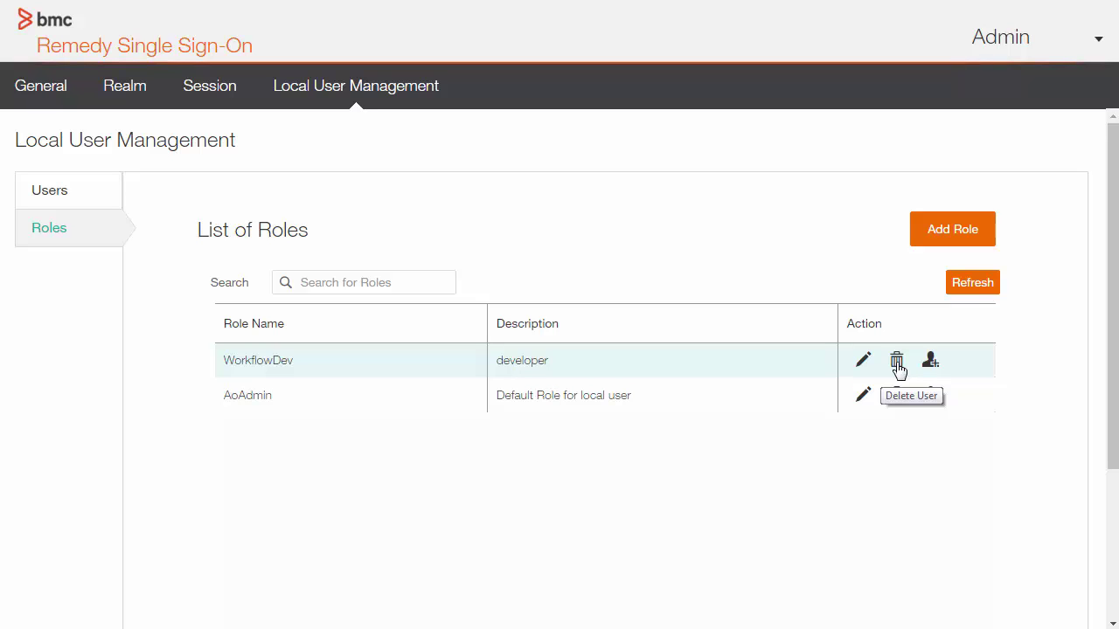
- Check that WorkflowDev, described 'developer', is saved and listed above AoAdmin
left_click(320, 286)
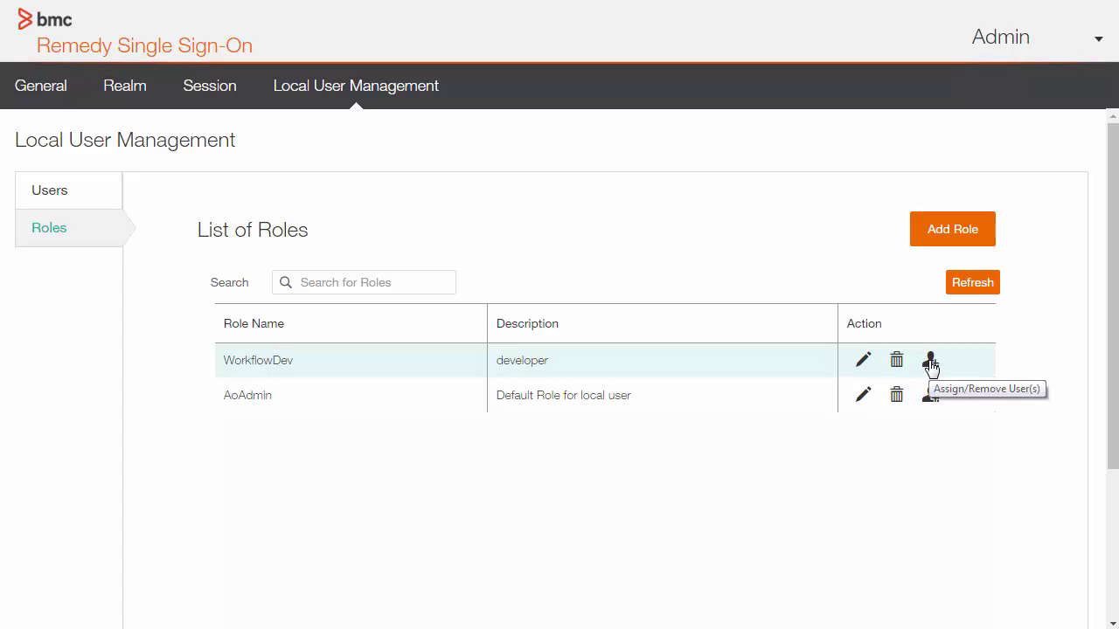
- Assign the newly created local user to the WorkflowDev role and return to the roles list
left_click(931, 363)
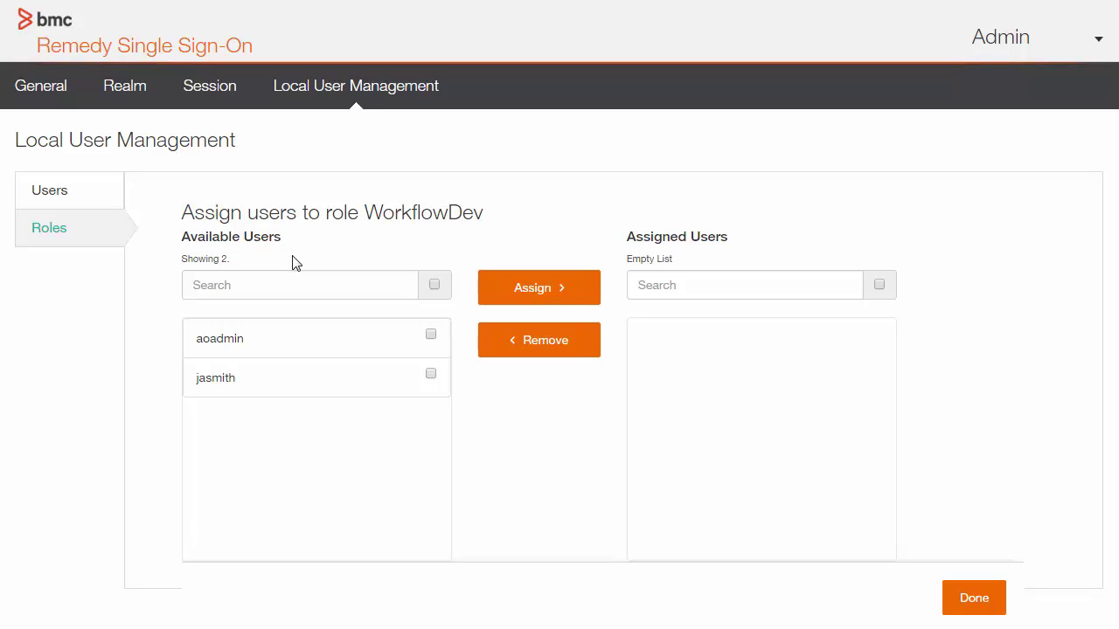
left_click(430, 375)
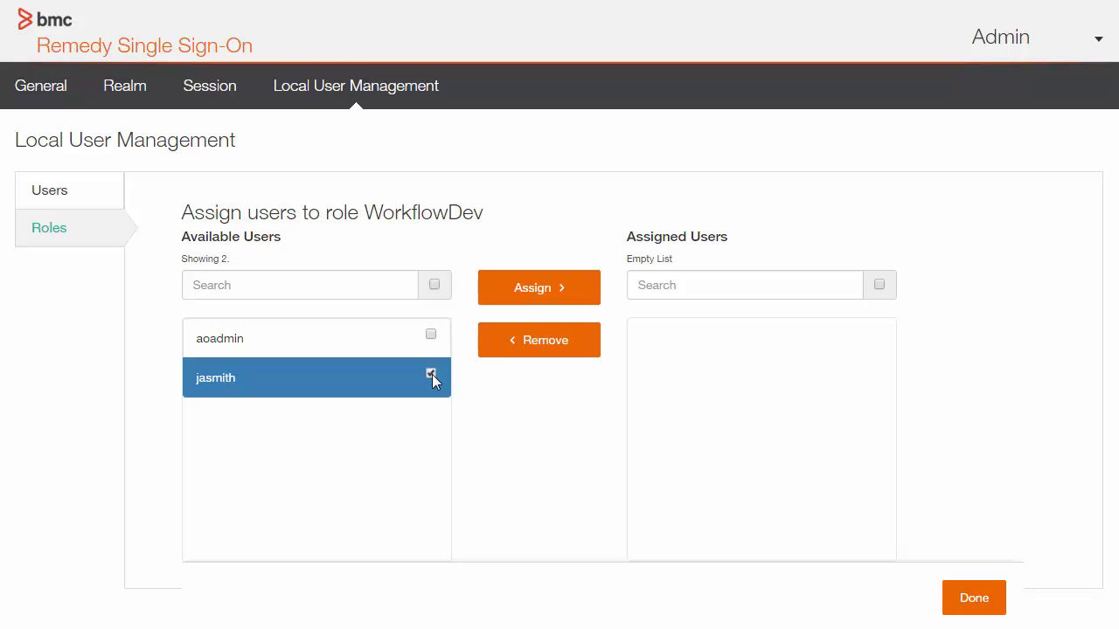
left_click(542, 295)
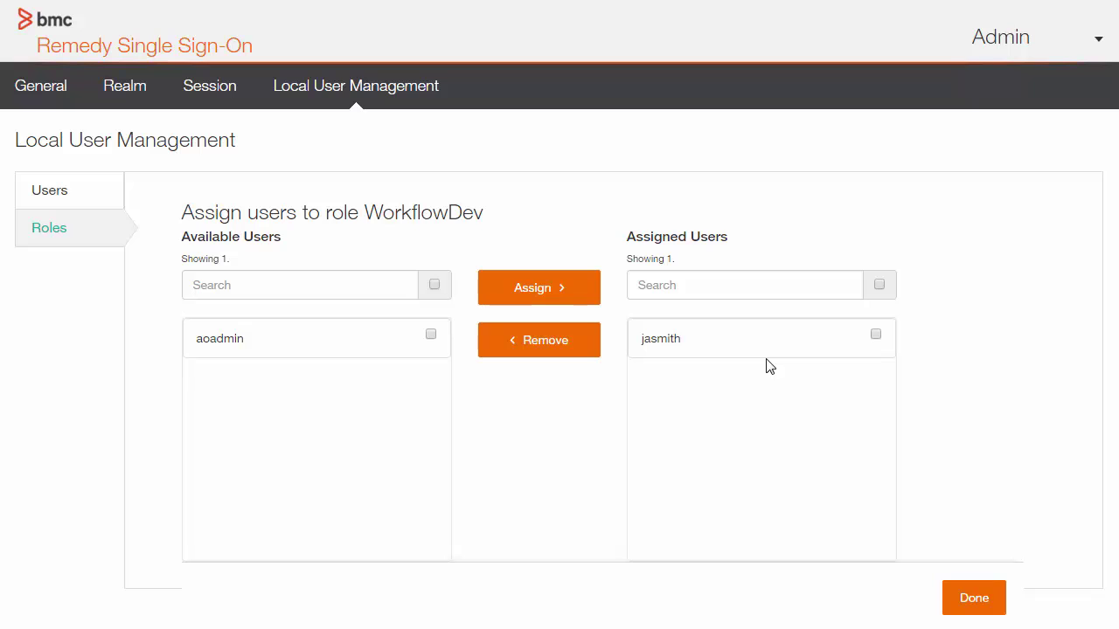
left_click(977, 608)
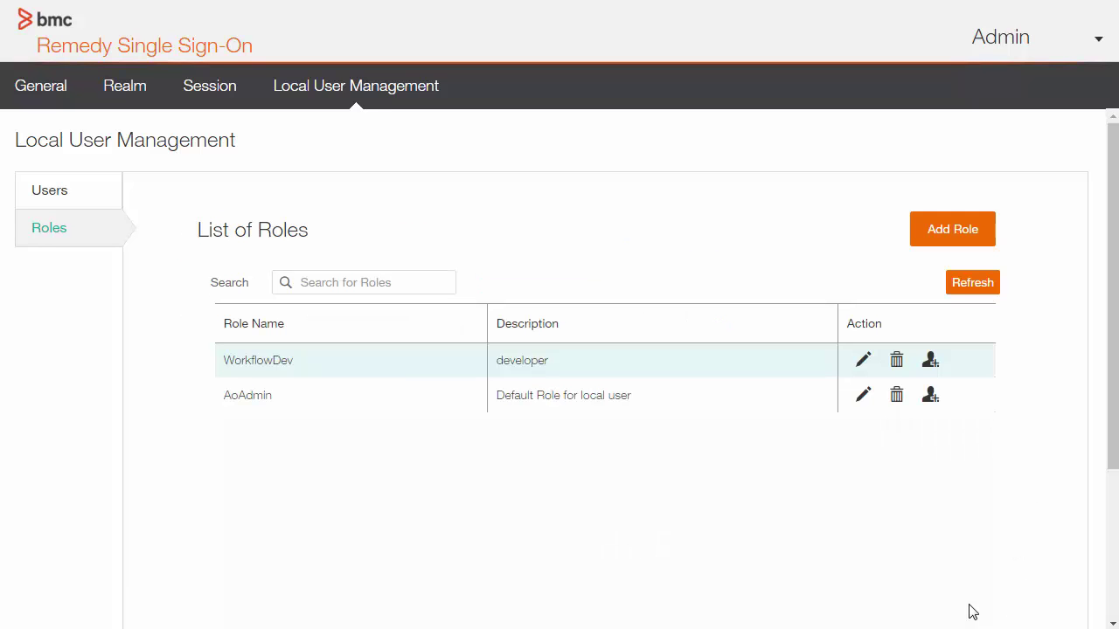